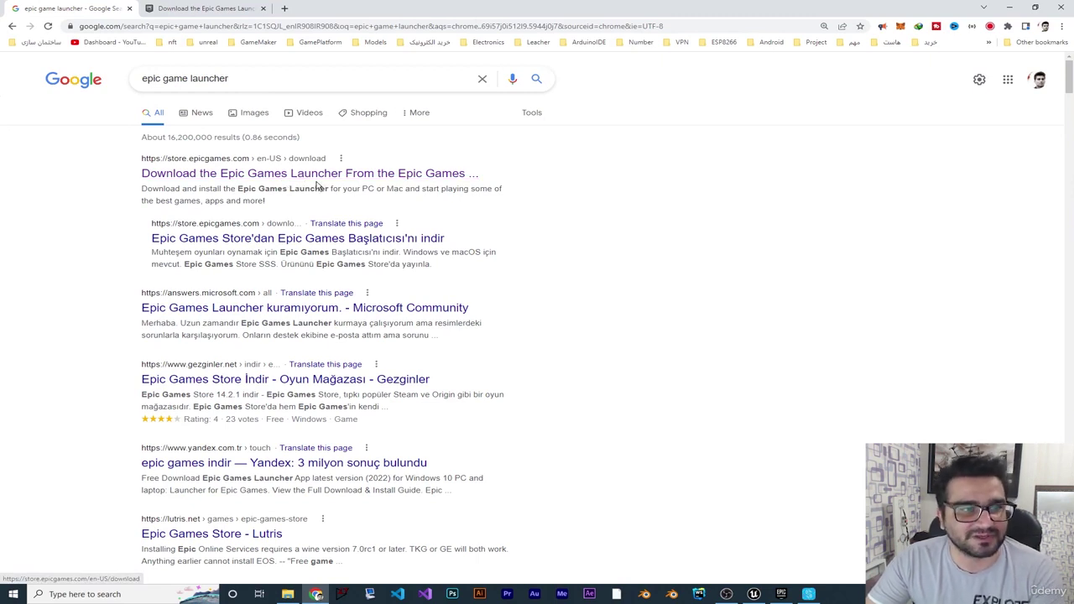
# View the launcher download page, switch to the Epic Games Launcher and open its Unreal Engine library
pyautogui.click(206, 8)
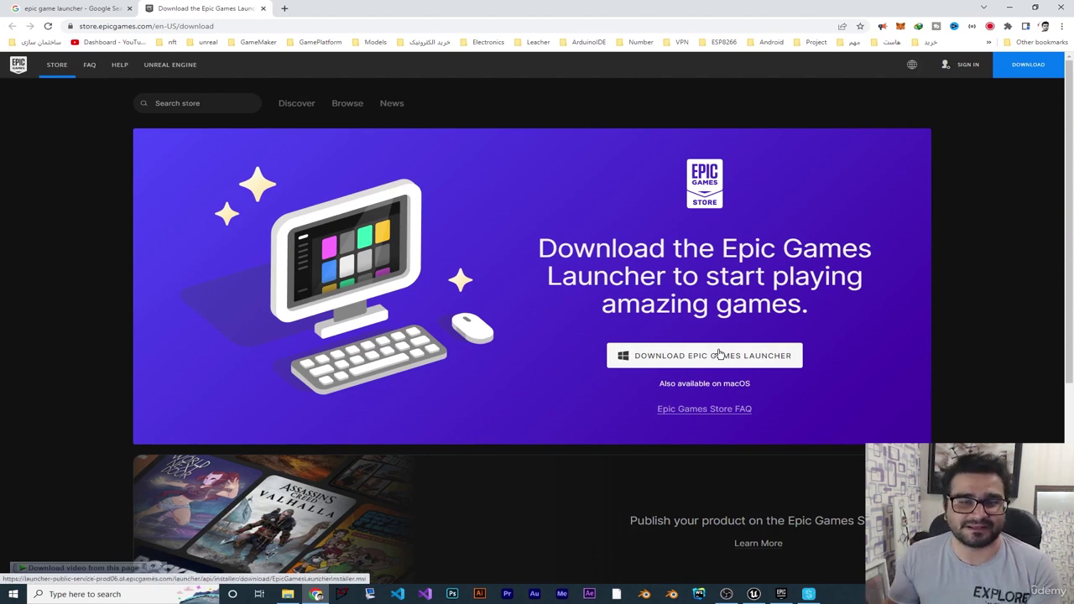
pyautogui.click(781, 594)
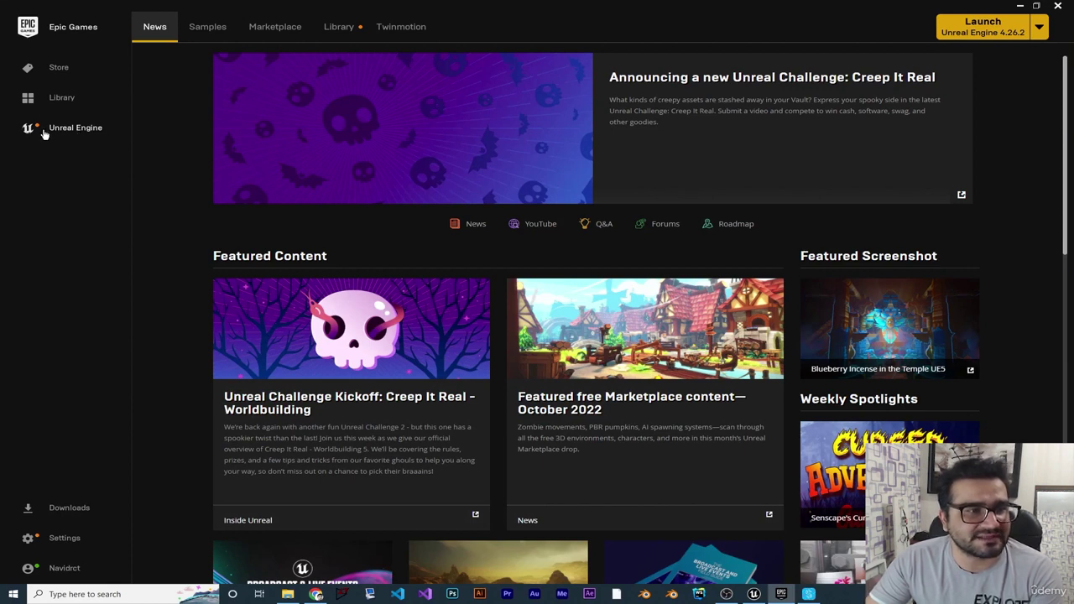
pyautogui.click(337, 27)
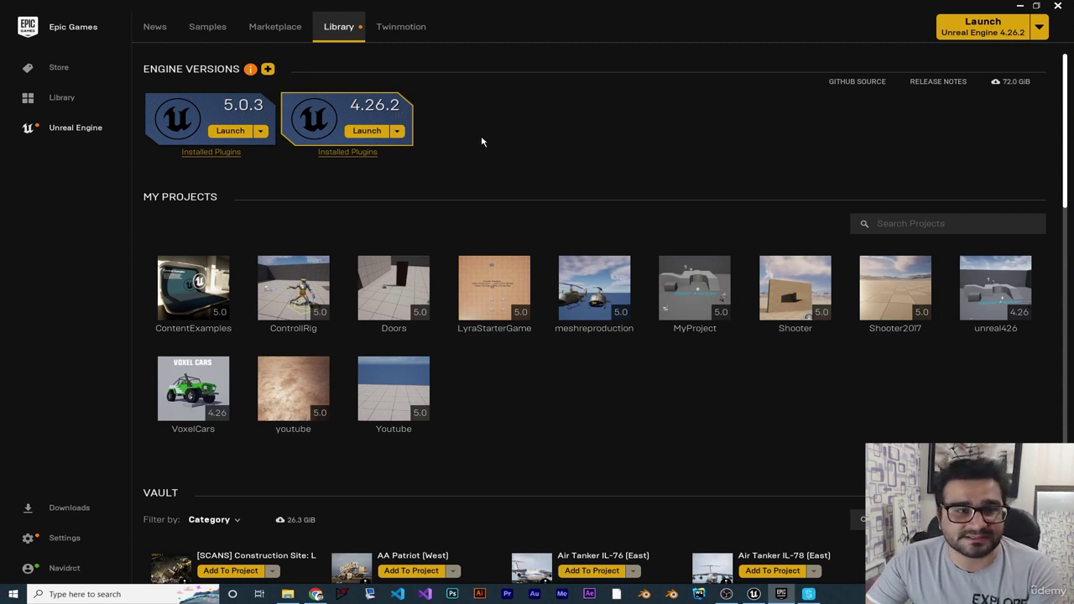
# Add an engine version slot, examine the Unreal Engine versions available to install, and remove the slot without installing
pyautogui.click(268, 70)
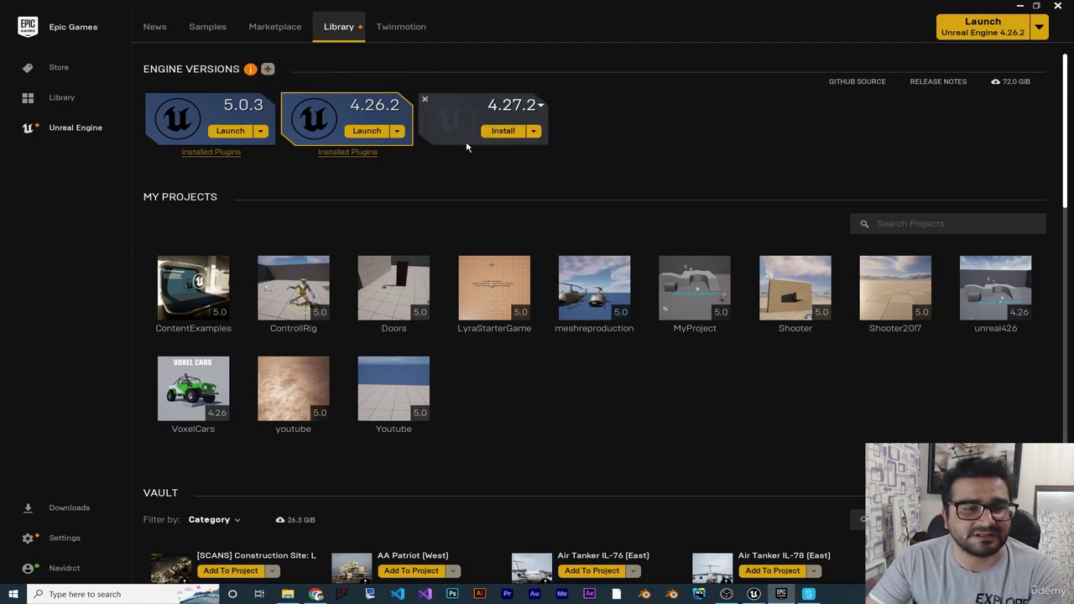
pyautogui.click(540, 106)
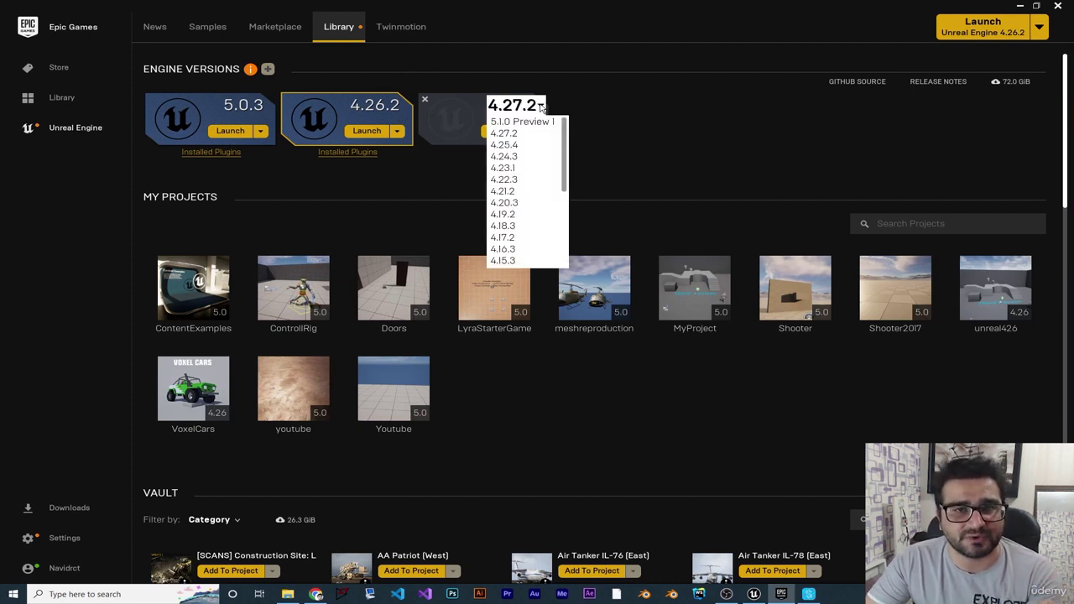
pyautogui.click(504, 133)
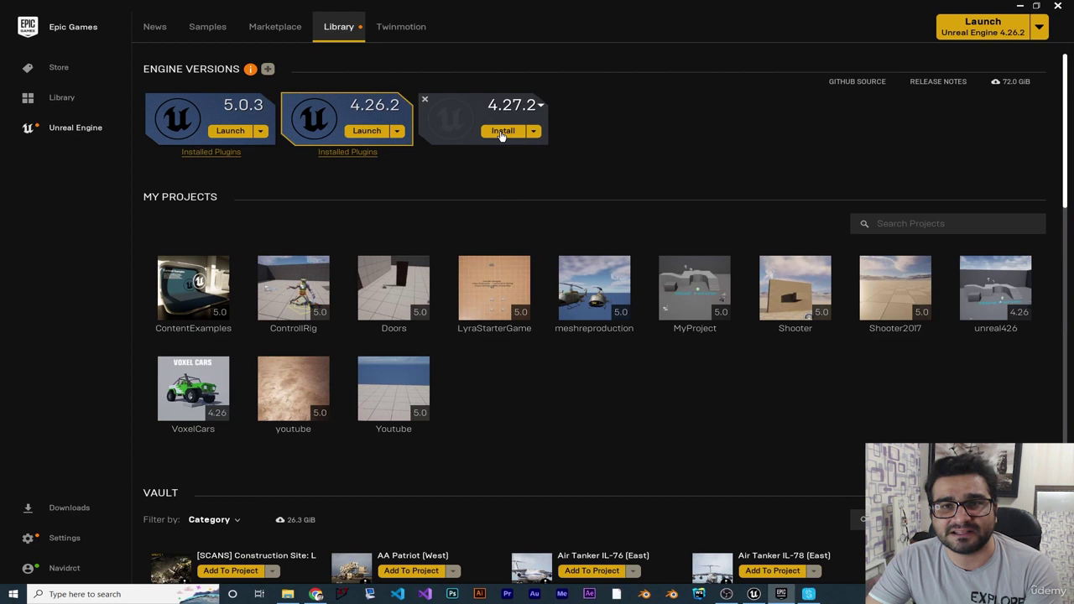
pyautogui.click(539, 106)
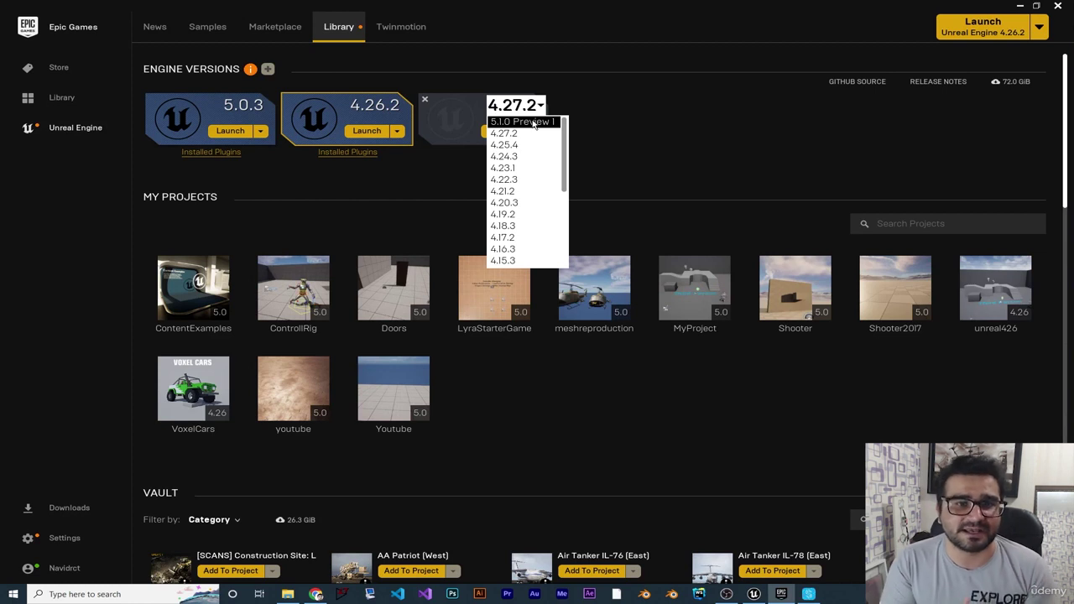
pyautogui.click(628, 133)
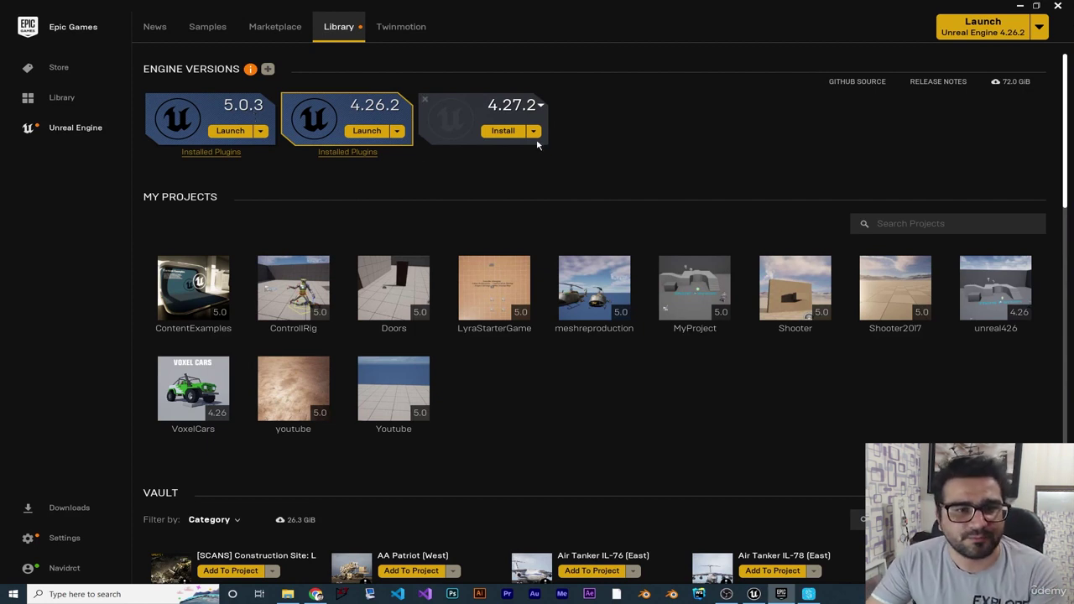
pyautogui.click(531, 107)
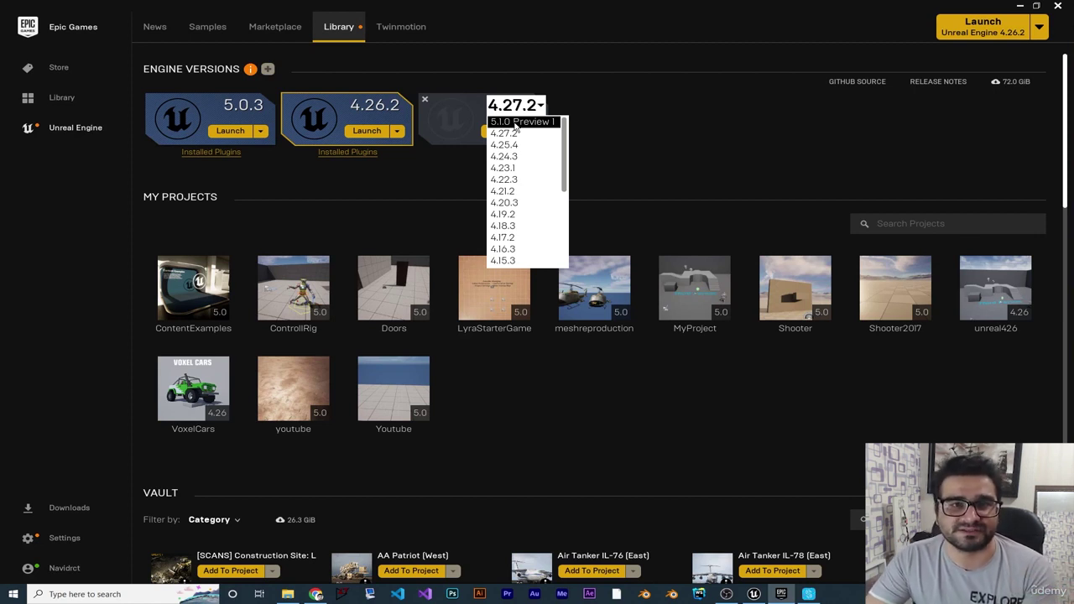
pyautogui.click(611, 110)
pyautogui.click(425, 99)
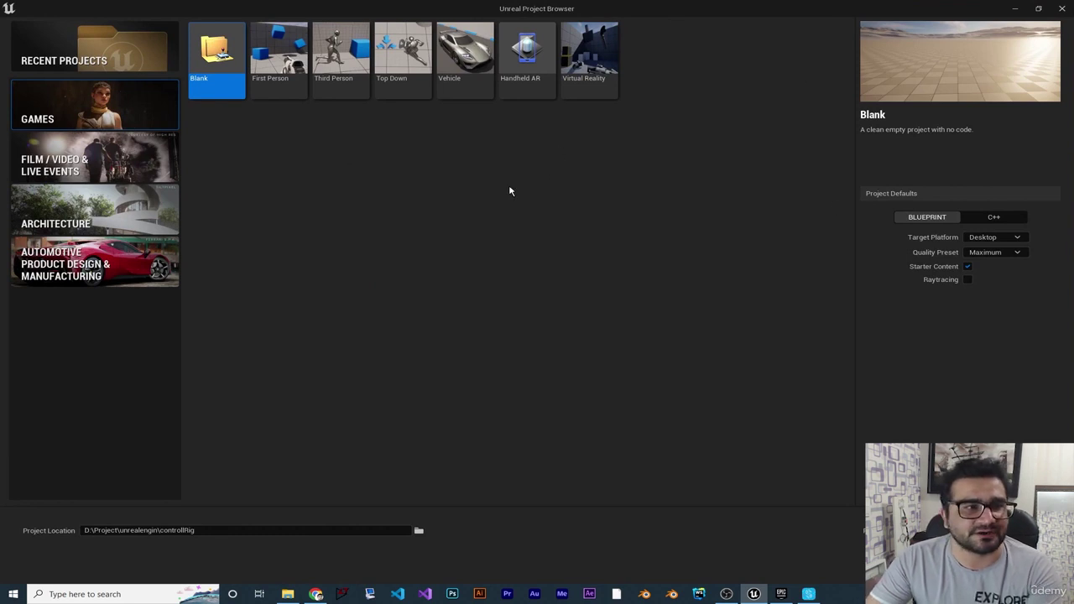
# Look through the recent projects and template categories, and choose the Third Person template from Games
pyautogui.click(108, 66)
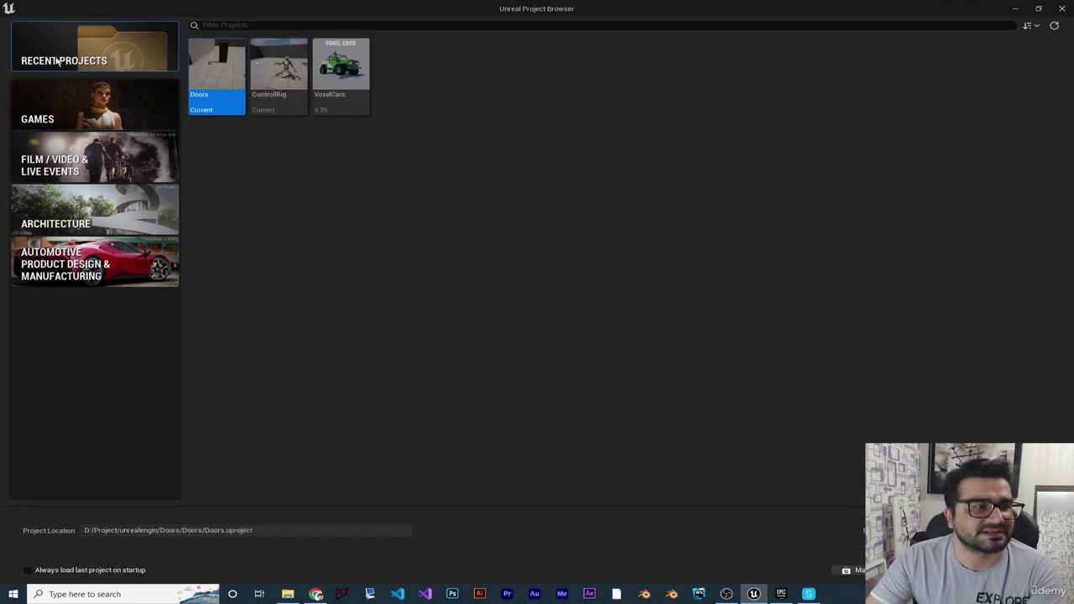
pyautogui.click(102, 109)
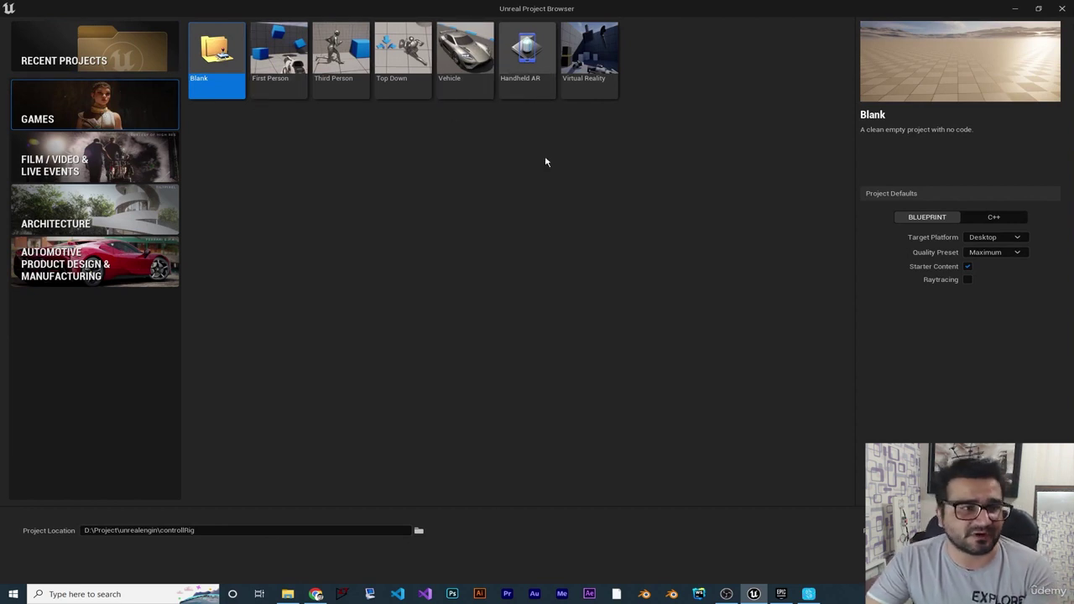
pyautogui.click(150, 167)
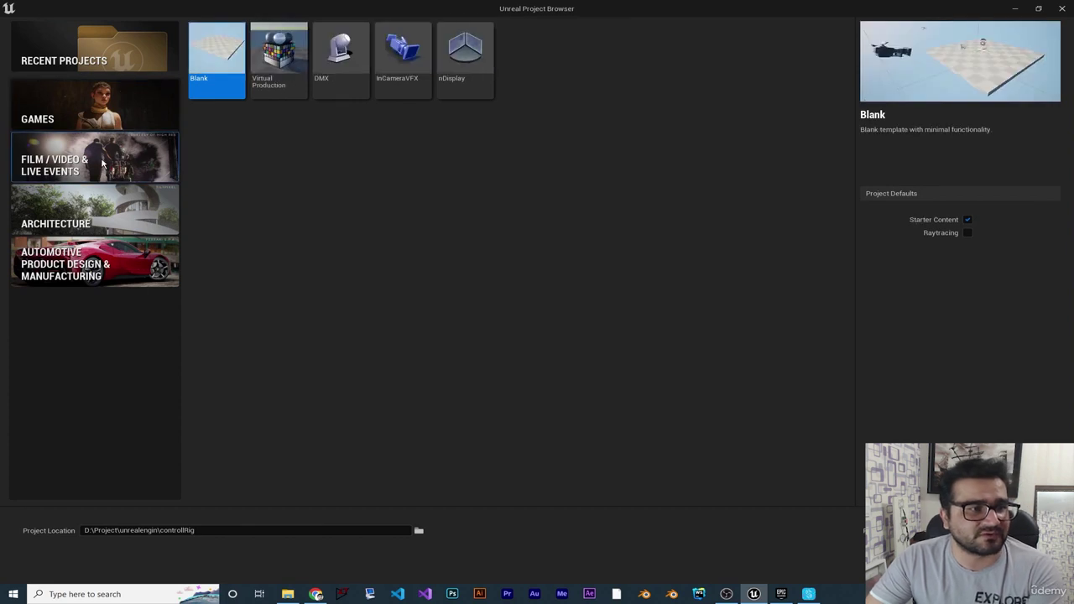
pyautogui.click(132, 225)
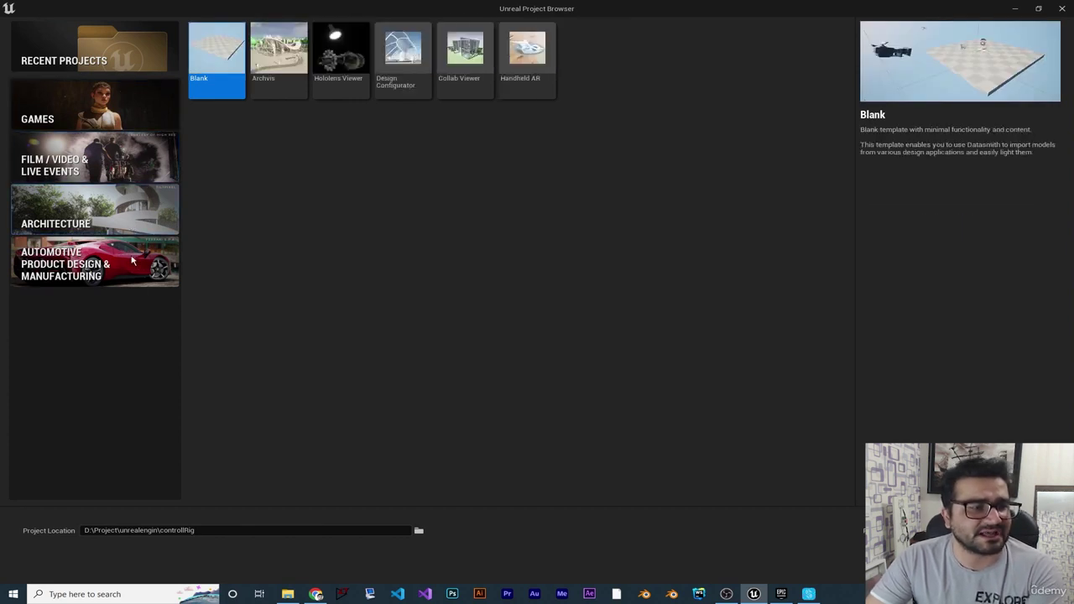
pyautogui.click(135, 256)
pyautogui.click(105, 124)
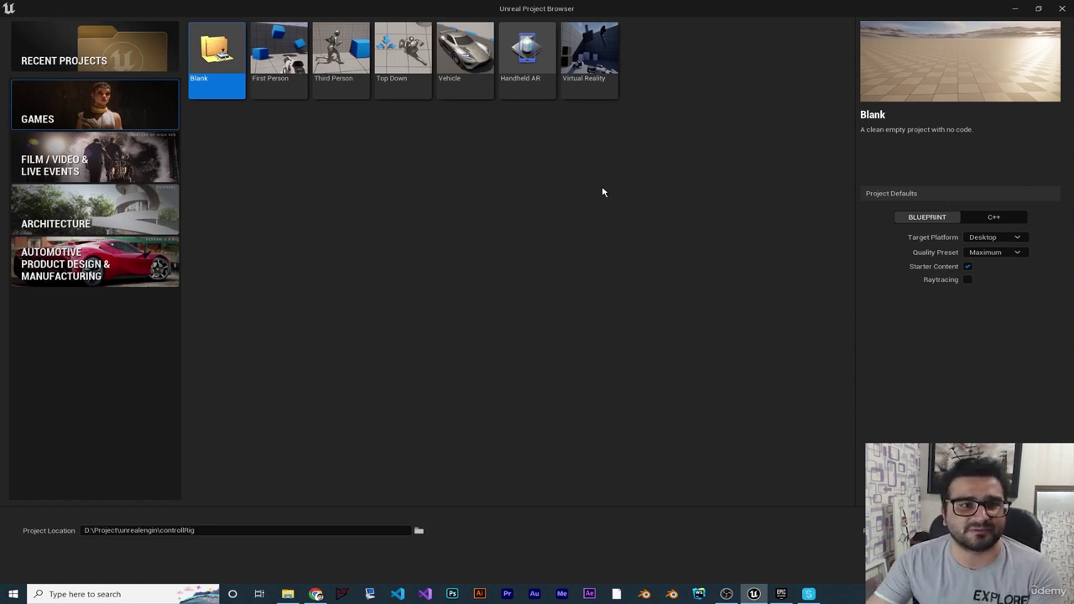
pyautogui.click(338, 56)
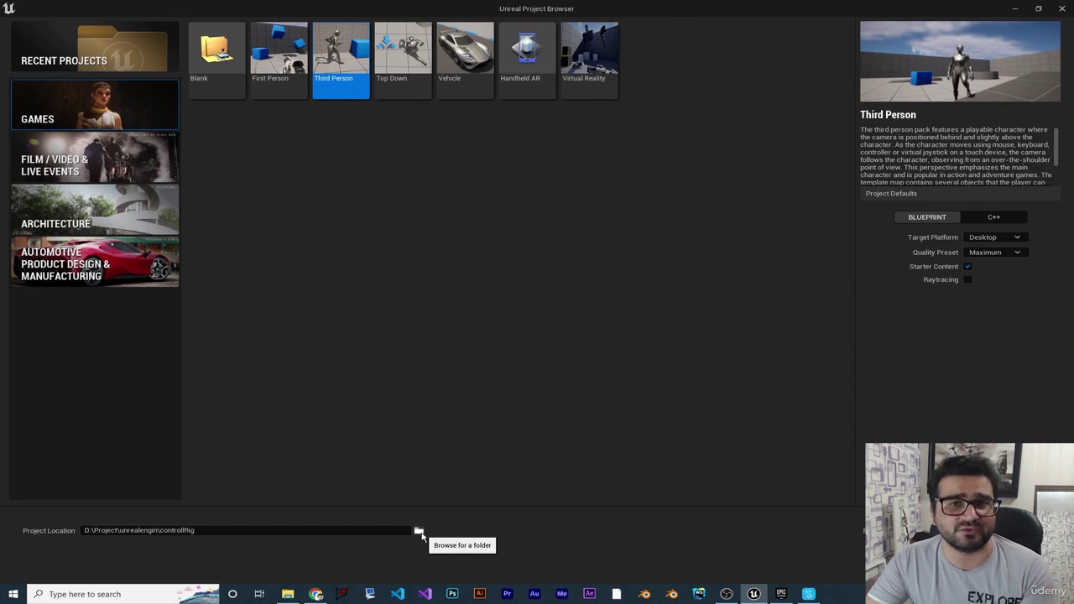
# Create a folder named firstGame in D:\Project\unrealengin and select it as the project location
pyautogui.click(419, 532)
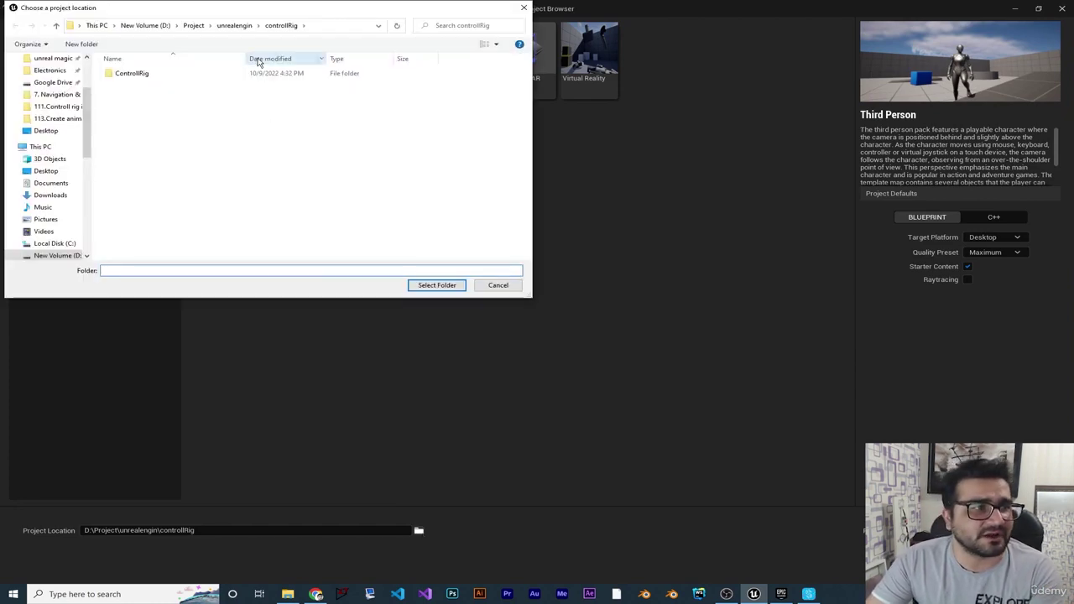
pyautogui.click(194, 26)
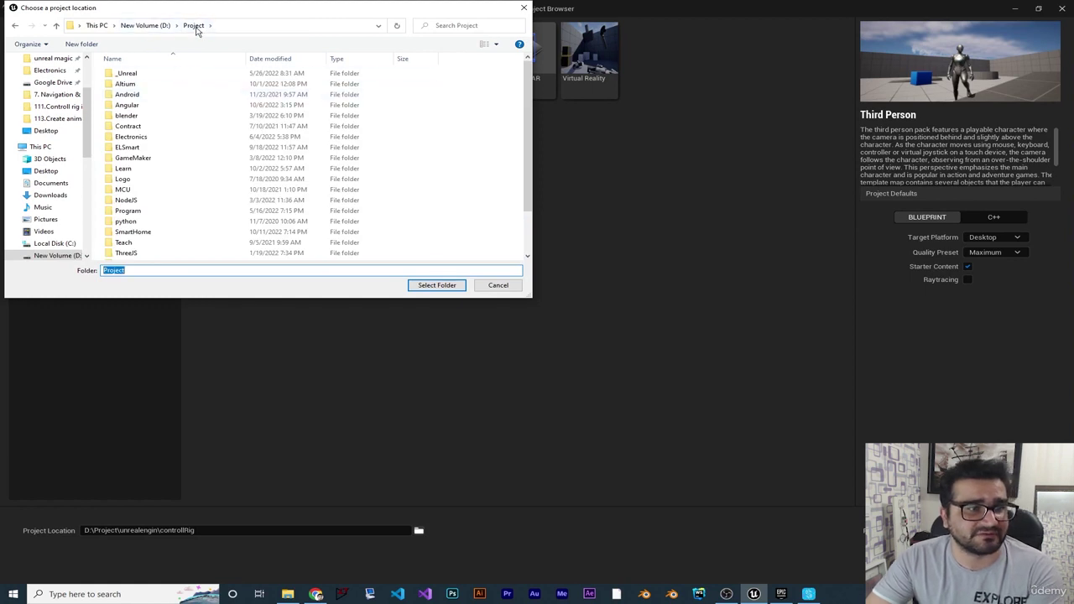
pyautogui.scroll(-2, 160, 146)
pyautogui.click(156, 234)
pyautogui.doubleClick(156, 234)
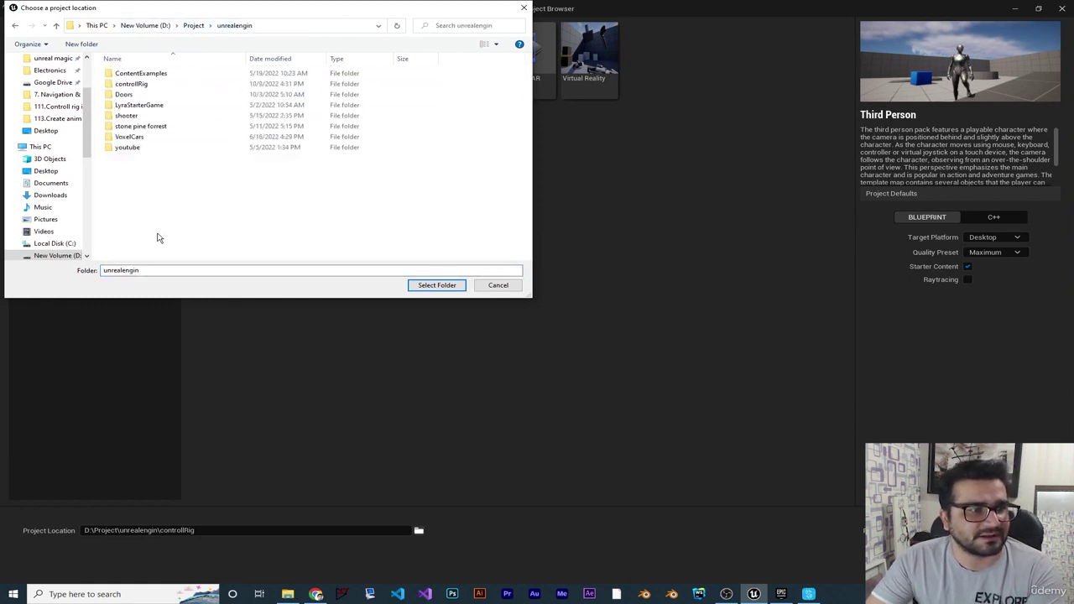
pyautogui.rightClick(214, 218)
pyautogui.moveTo(266, 369)
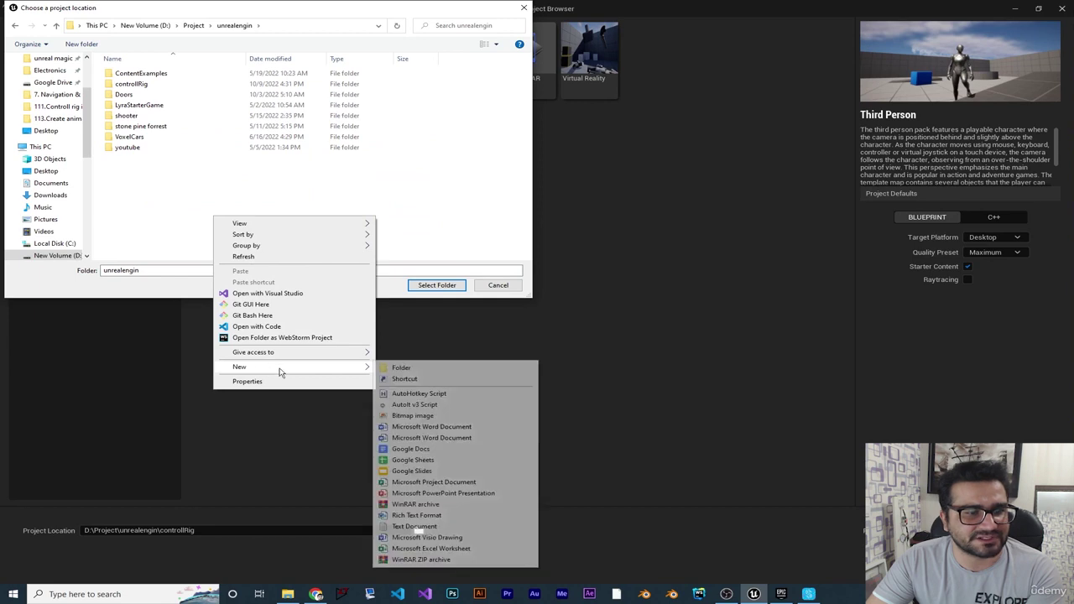
pyautogui.click(394, 368)
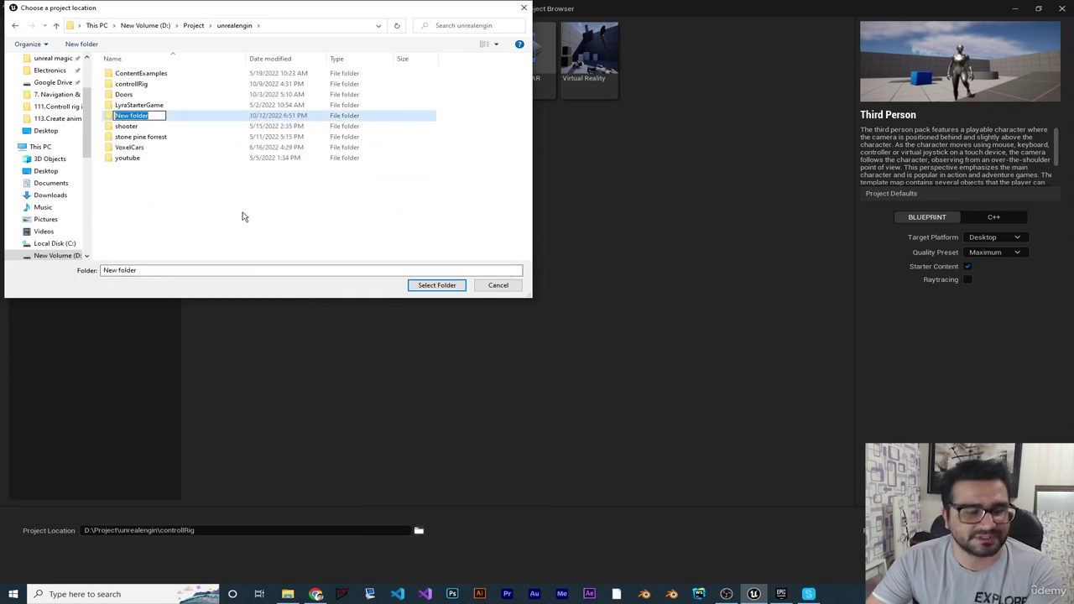
pyautogui.write('firstGame')
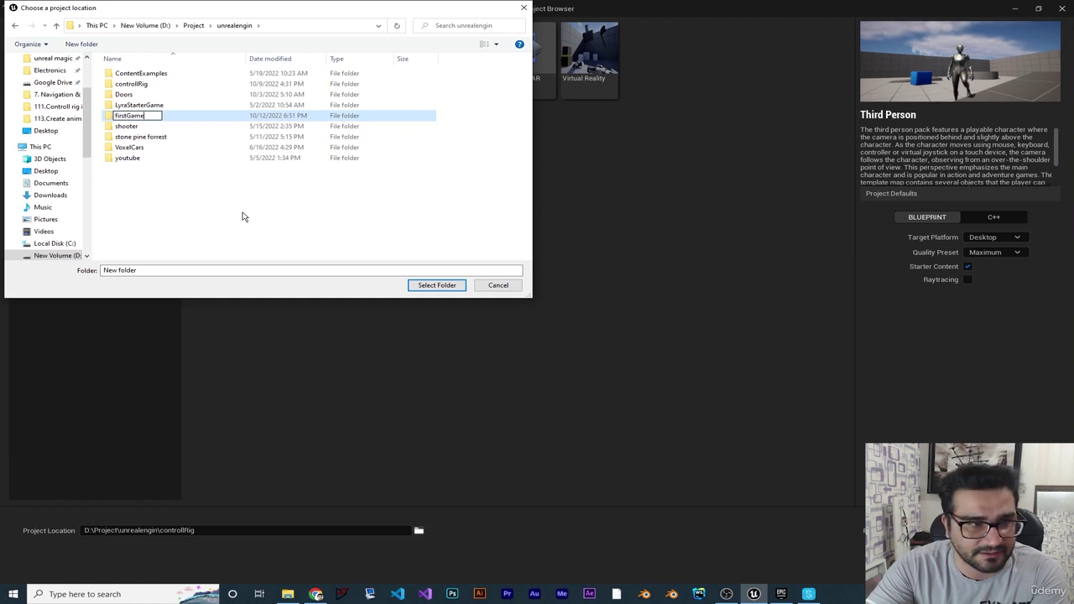
pyautogui.press('Return')
pyautogui.doubleClick(167, 107)
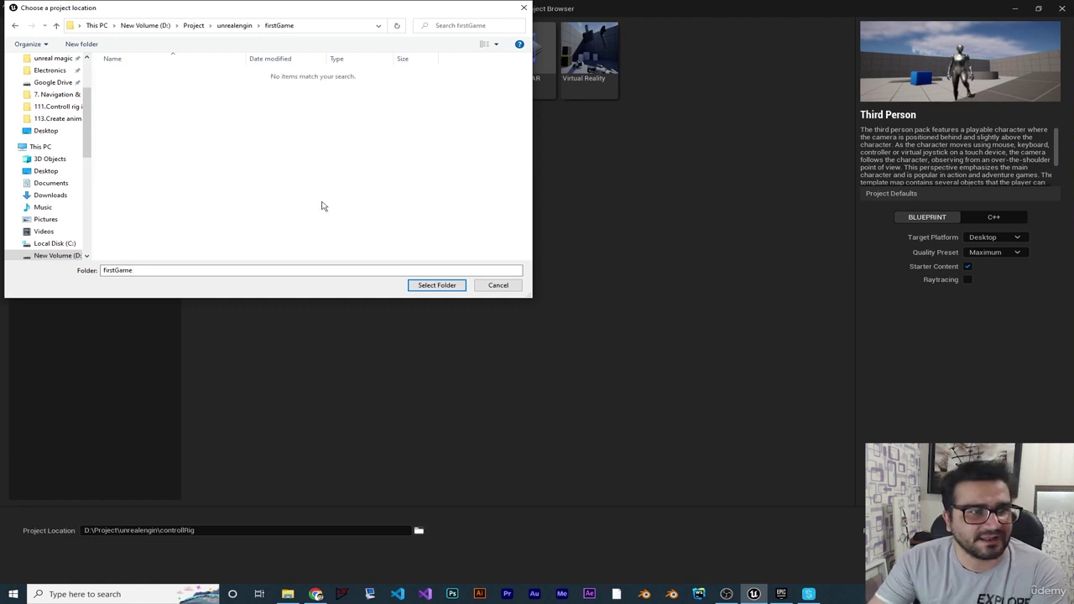
pyautogui.click(434, 287)
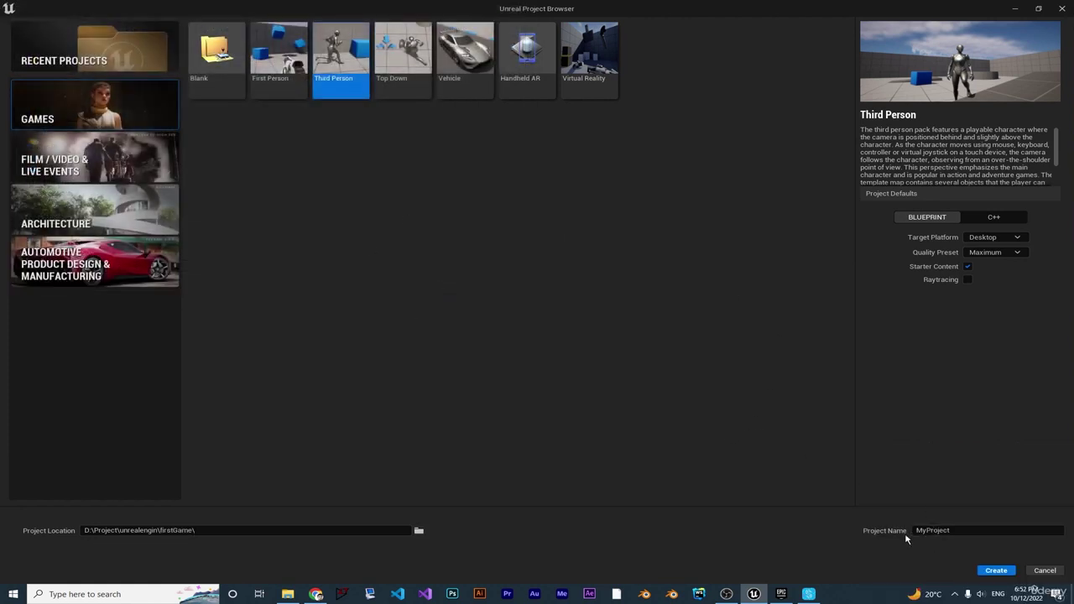
# Set the project name to firtGame
pyautogui.click(950, 532)
pyautogui.press('End')
pyautogui.hotkey('ctrl', 'a')
pyautogui.write('fir')
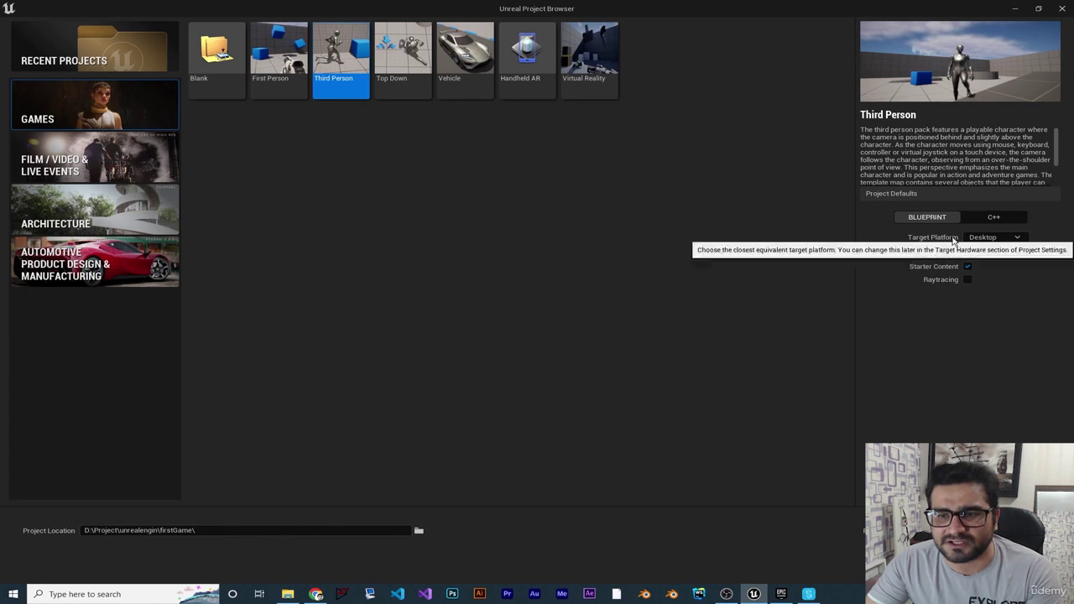
# Review the target platform options, choose the Maximum quality preset, and create the project
pyautogui.click(989, 239)
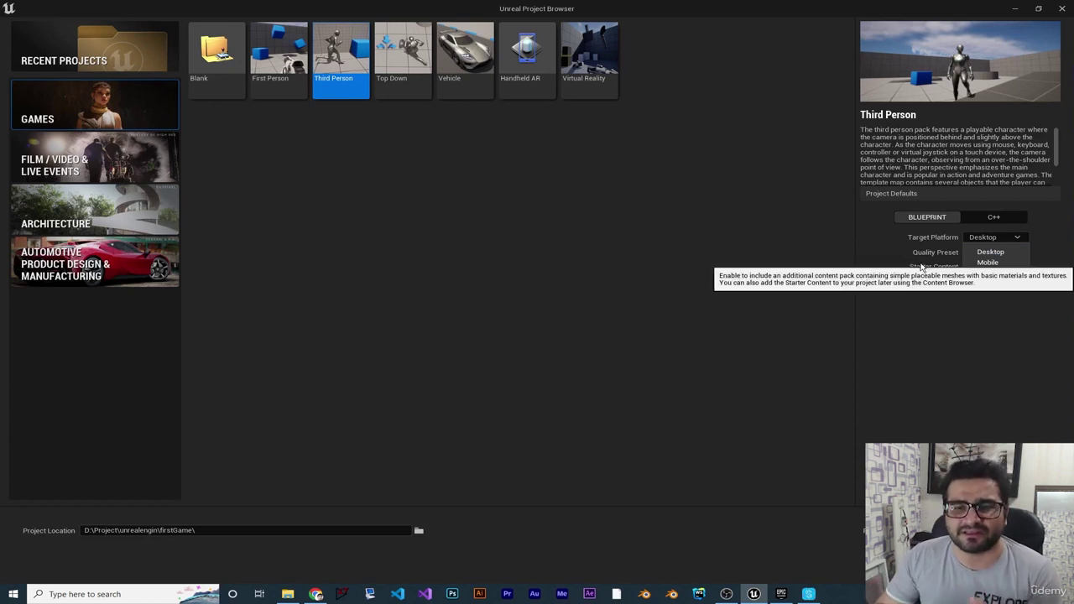
pyautogui.click(859, 268)
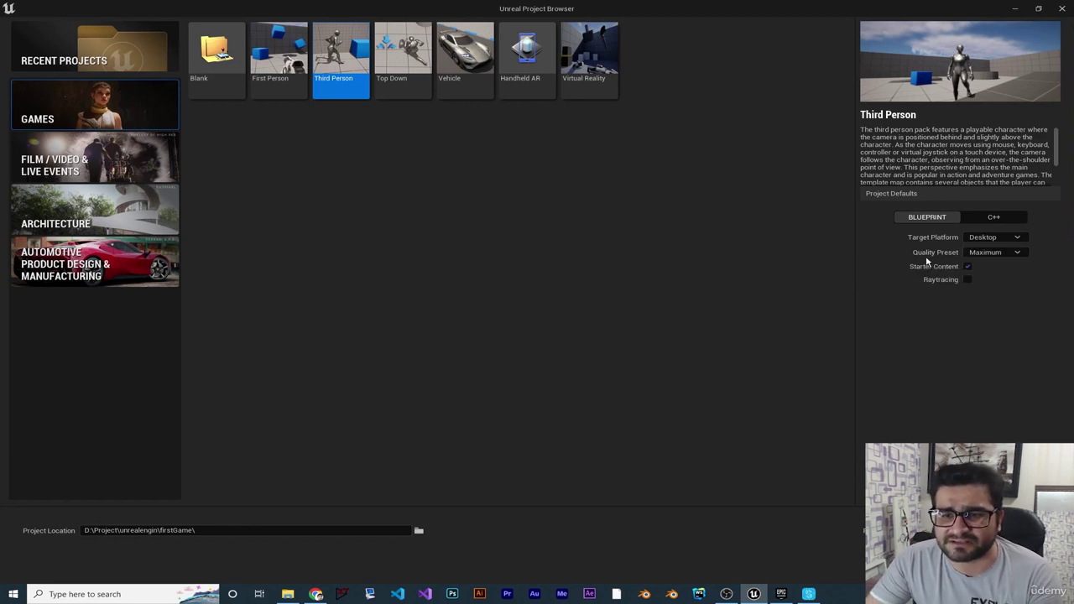
pyautogui.click(993, 253)
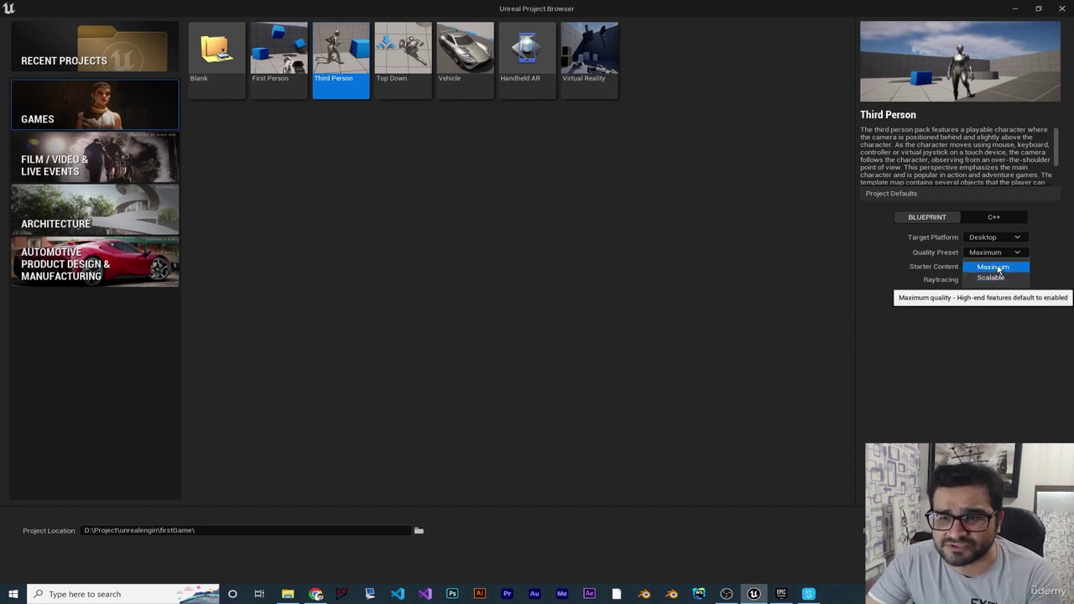
pyautogui.click(996, 266)
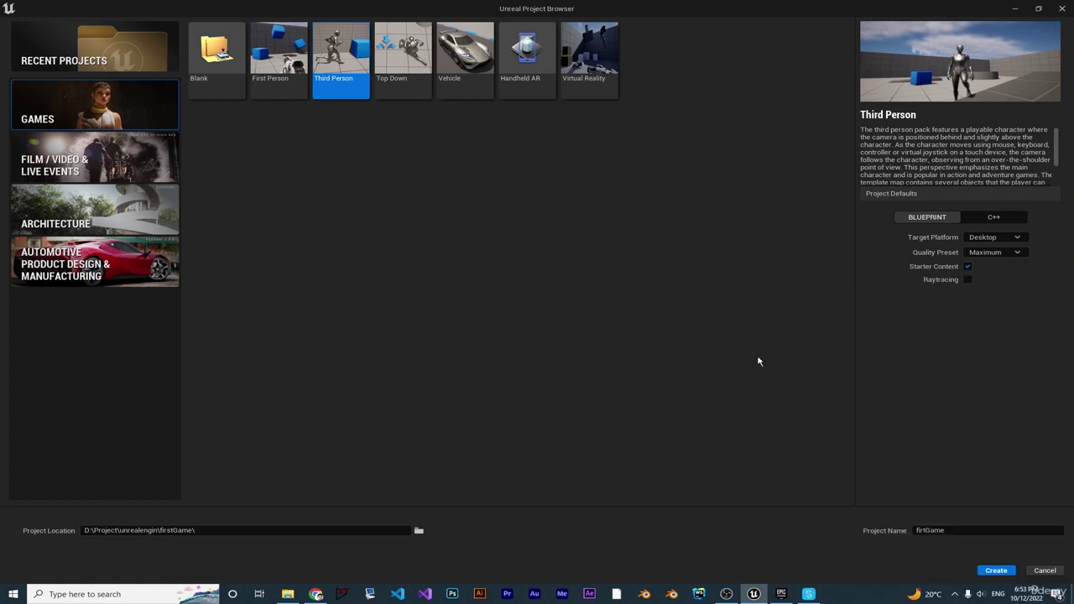
pyautogui.click(997, 571)
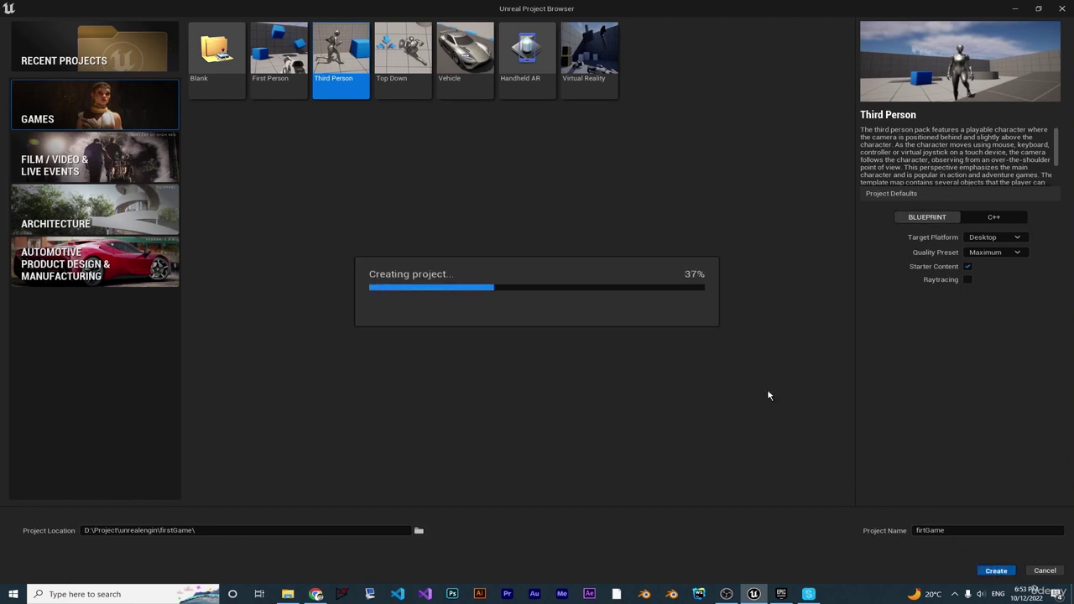